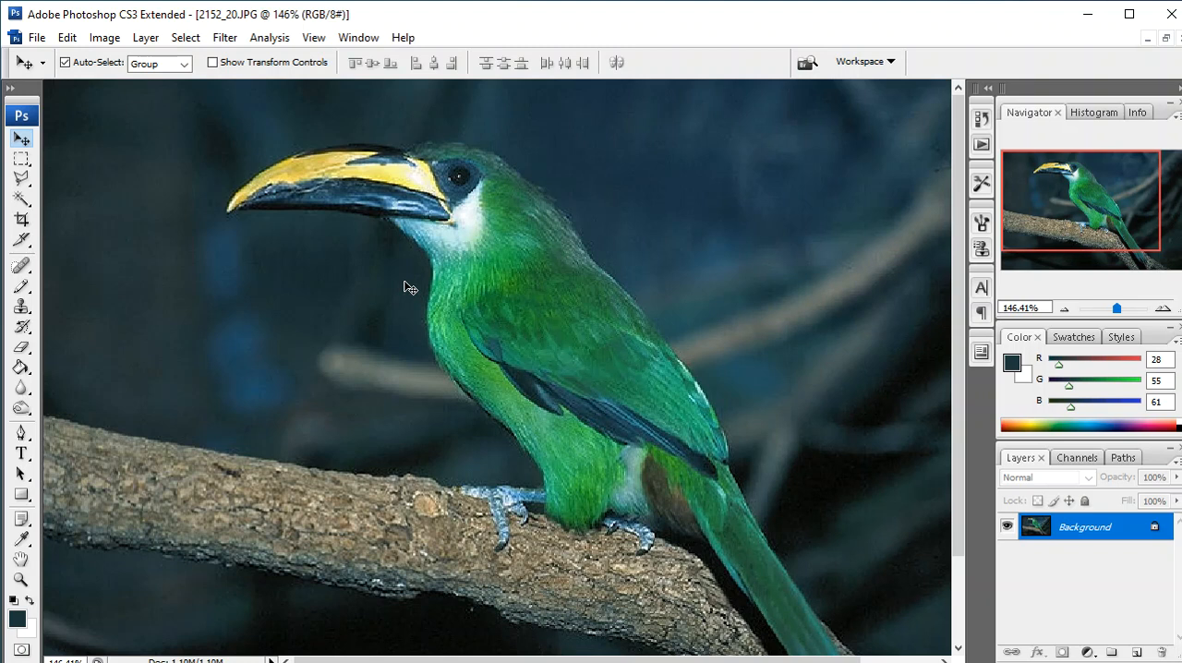
{"action": "left_click", "coordinate": [104, 37]}
{"action": "mouse_move", "coordinate": [170, 91]}
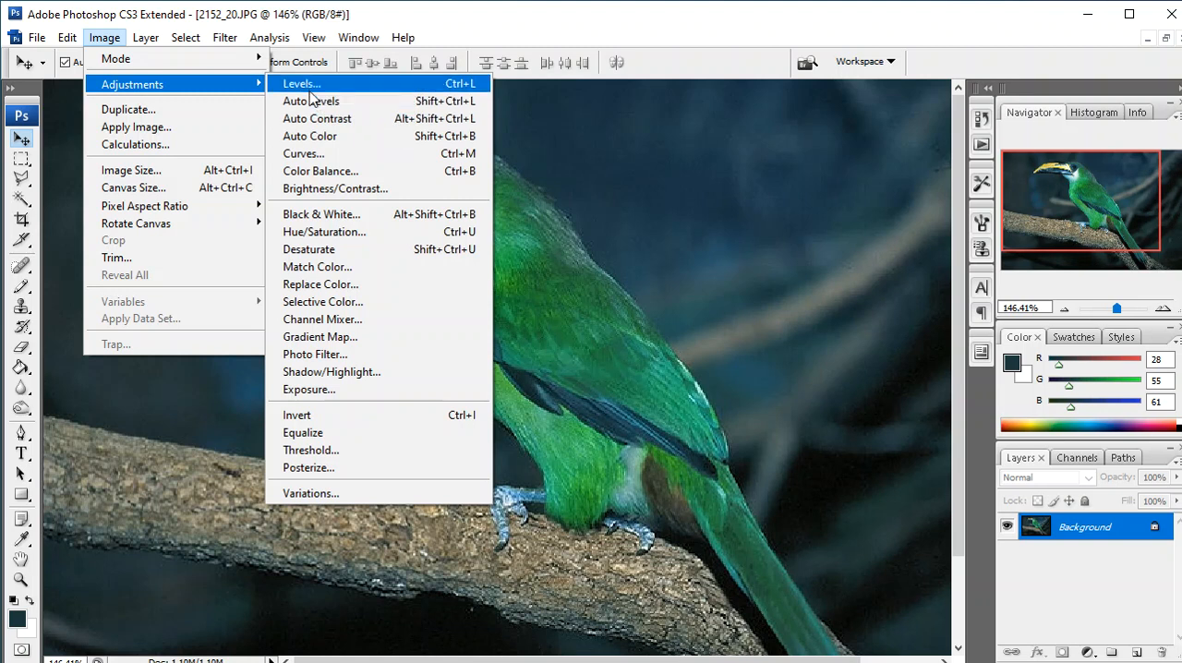
{"action": "left_click", "coordinate": [610, 191]}
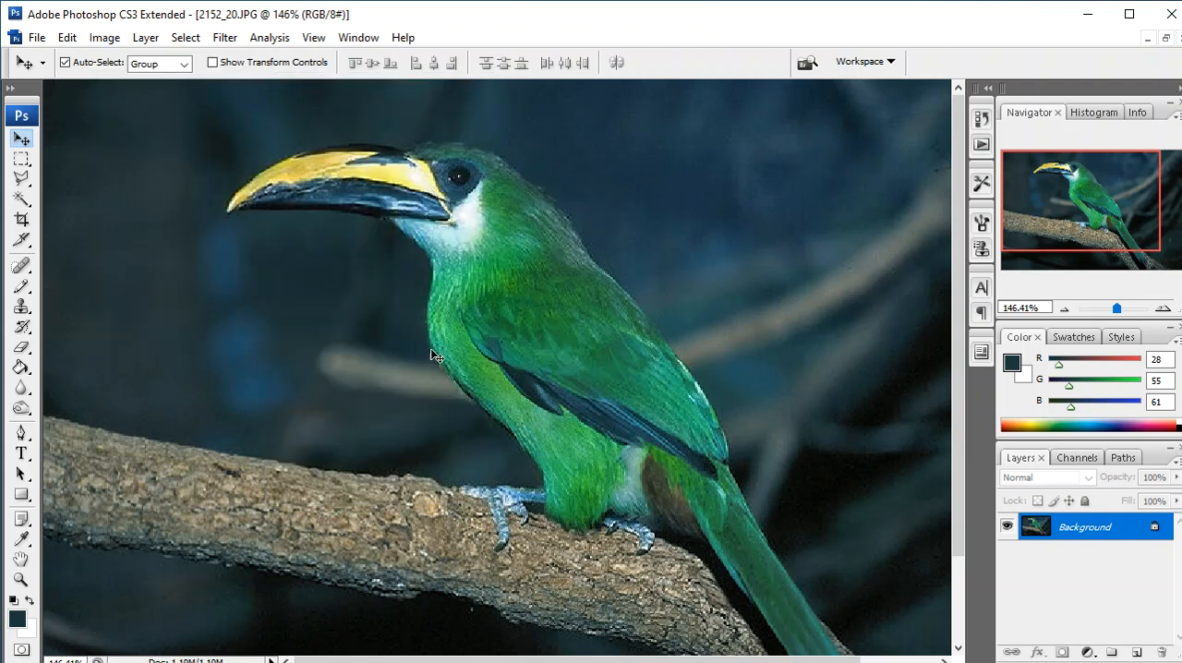
- Minimize the green bird image and open the duck photo 2061_05 from the birds folder
{"action": "left_click", "coordinate": [1165, 38]}
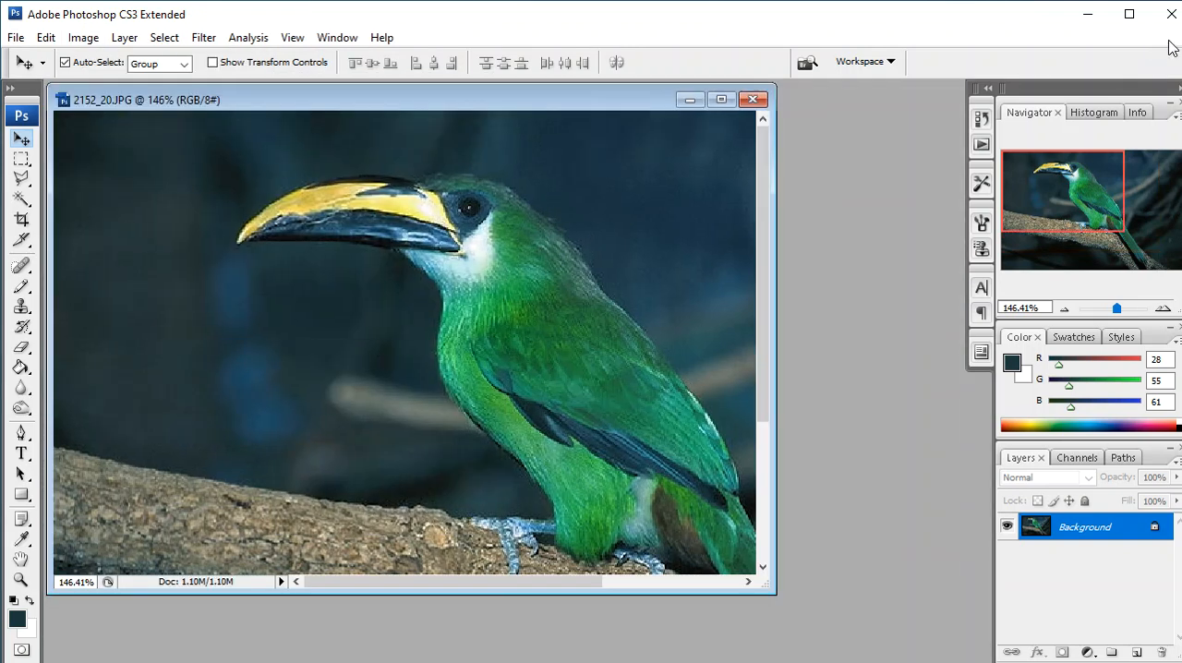
{"action": "left_click", "coordinate": [690, 99]}
{"action": "left_click", "coordinate": [16, 37]}
{"action": "left_click", "coordinate": [32, 76]}
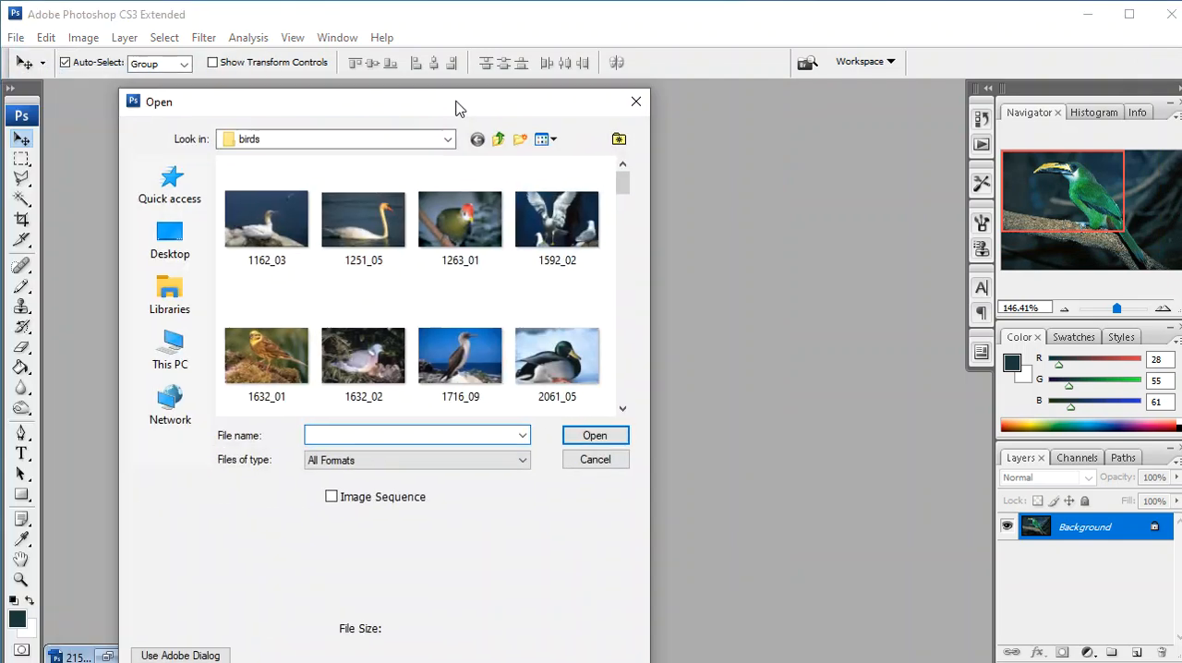
{"action": "scroll", "coordinate": [372, 257], "scroll_direction": "down", "scroll_amount": 2}
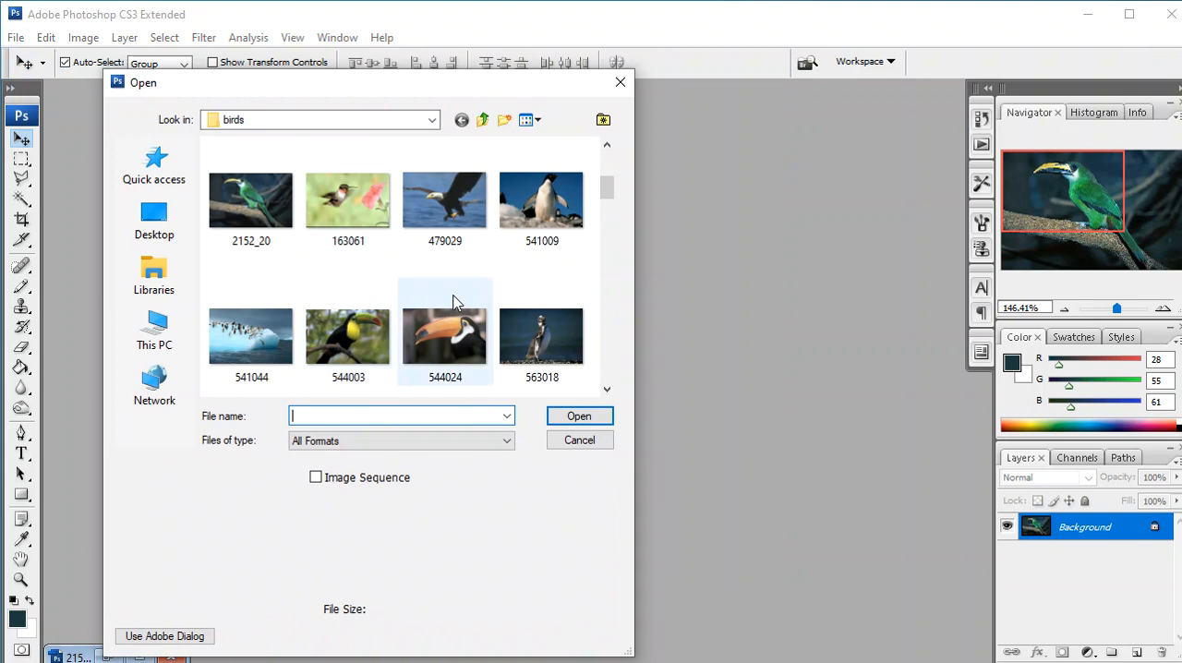
{"action": "scroll", "coordinate": [428, 275], "scroll_direction": "up", "scroll_amount": 1}
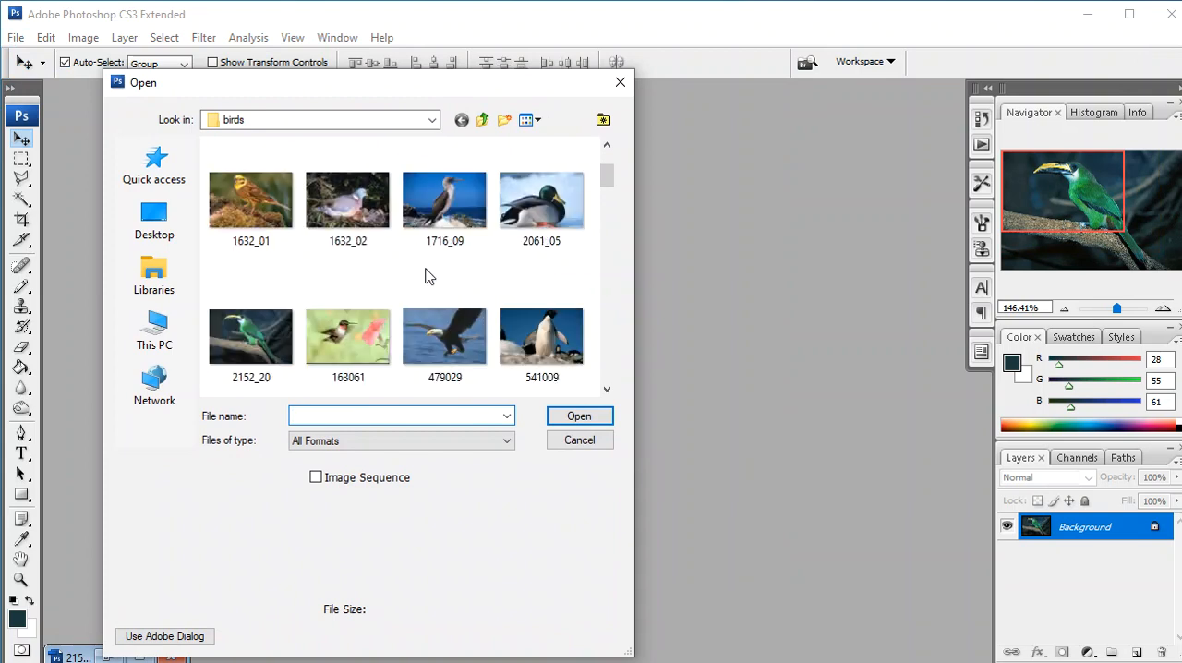
{"action": "left_click", "coordinate": [541, 211]}
{"action": "left_click", "coordinate": [591, 420]}
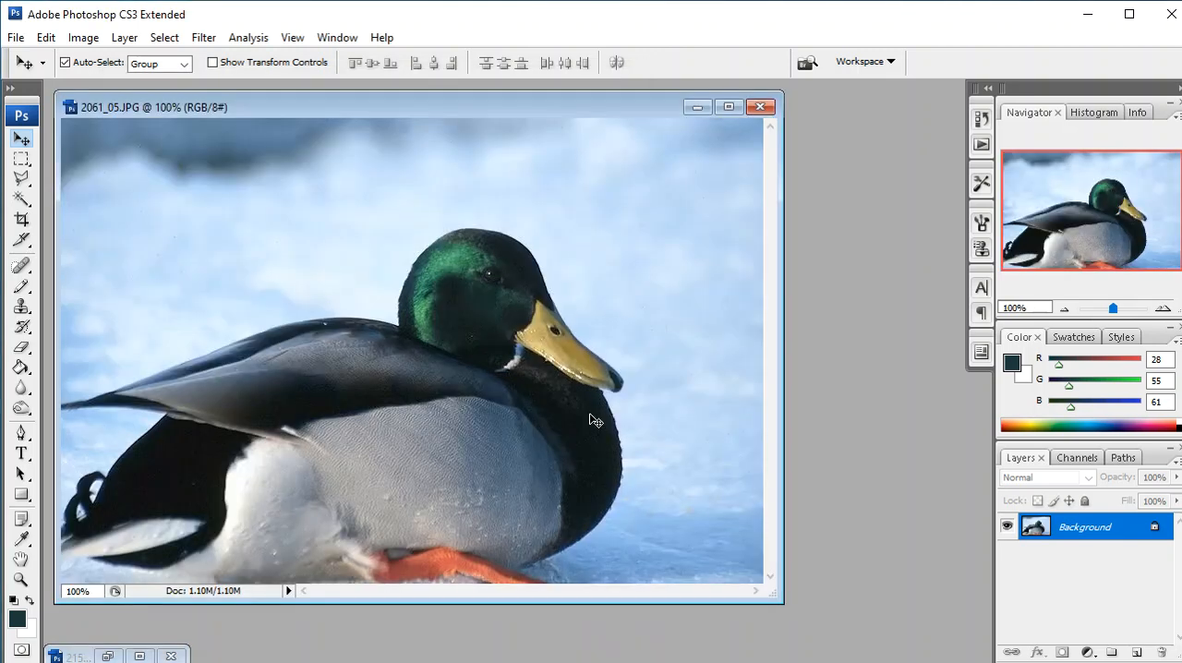
{"action": "left_click_drag", "start_coordinate": [547, 108], "coordinate": [583, 101]}
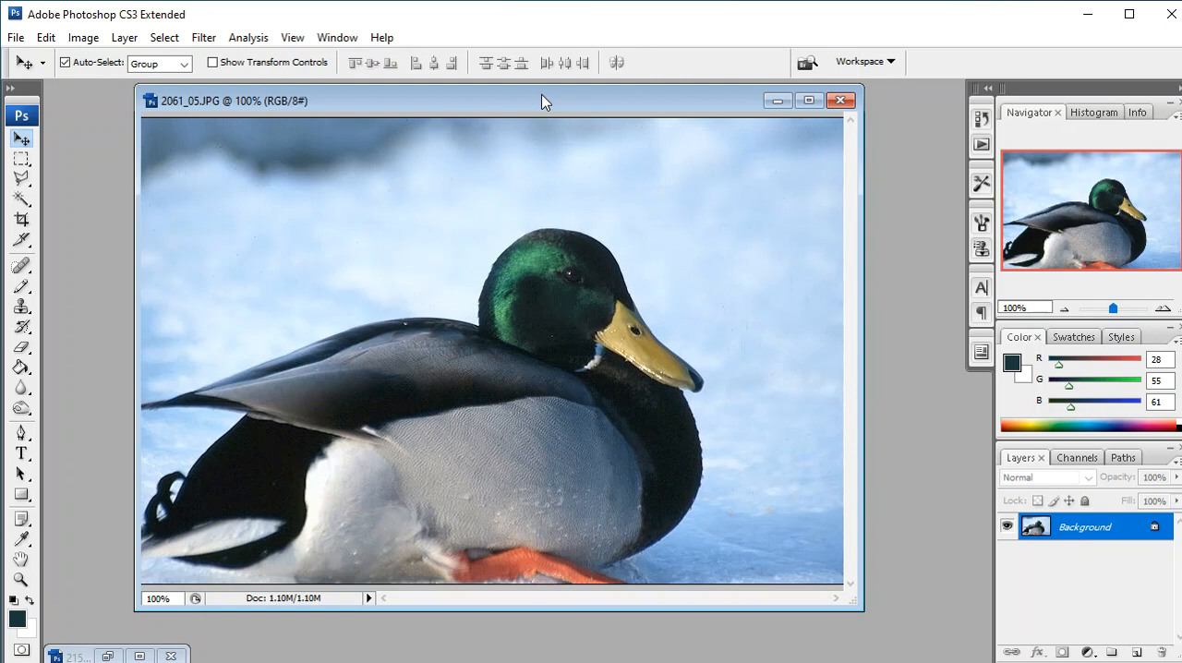
- Adjust the duck photo's RGB Levels, setting the input midtone to 1.00 and the white input level to 253
{"action": "left_click", "coordinate": [93, 39]}
{"action": "mouse_move", "coordinate": [118, 91]}
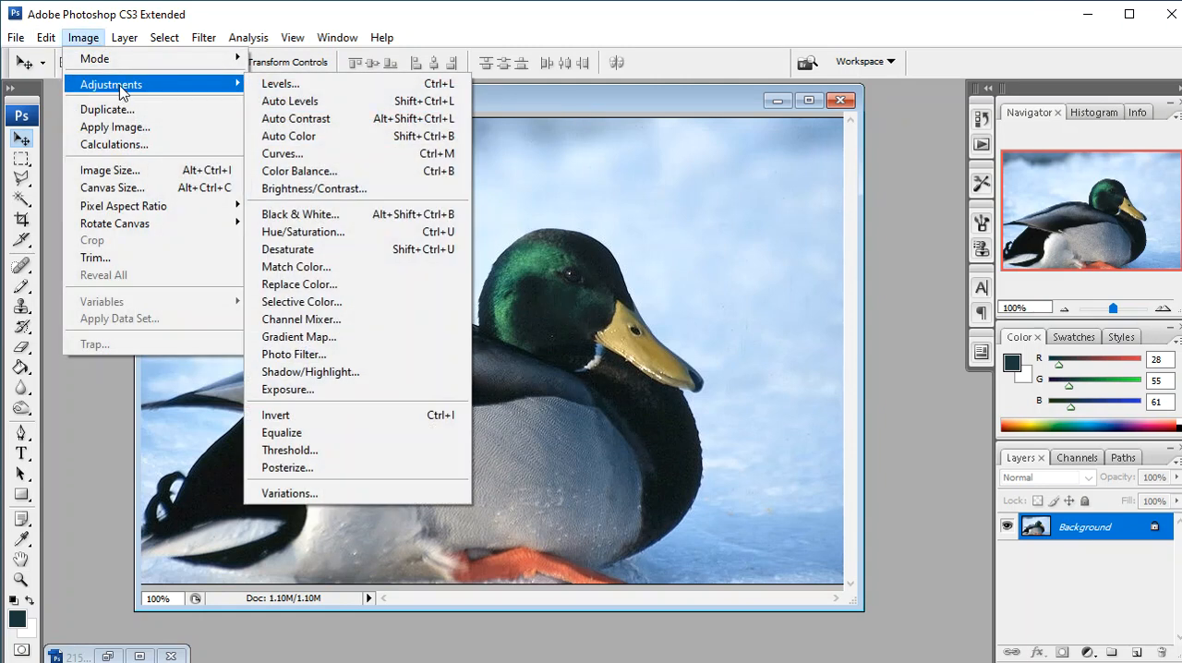
{"action": "left_click", "coordinate": [305, 86]}
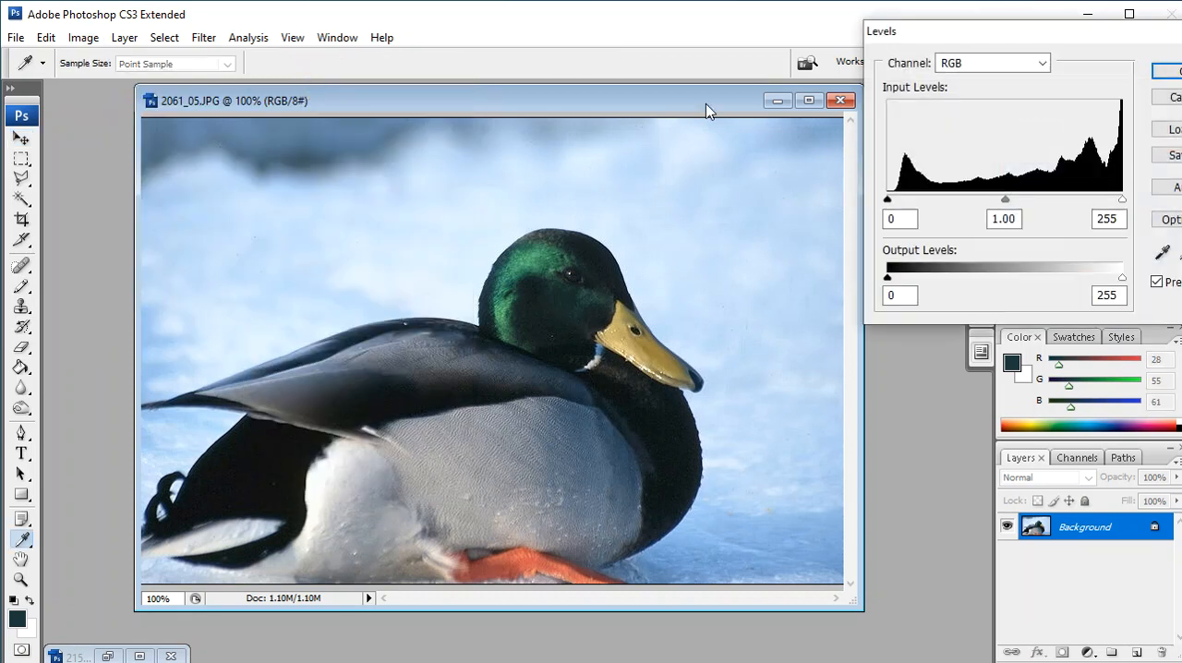
{"action": "left_click_drag", "start_coordinate": [989, 34], "coordinate": [736, 126]}
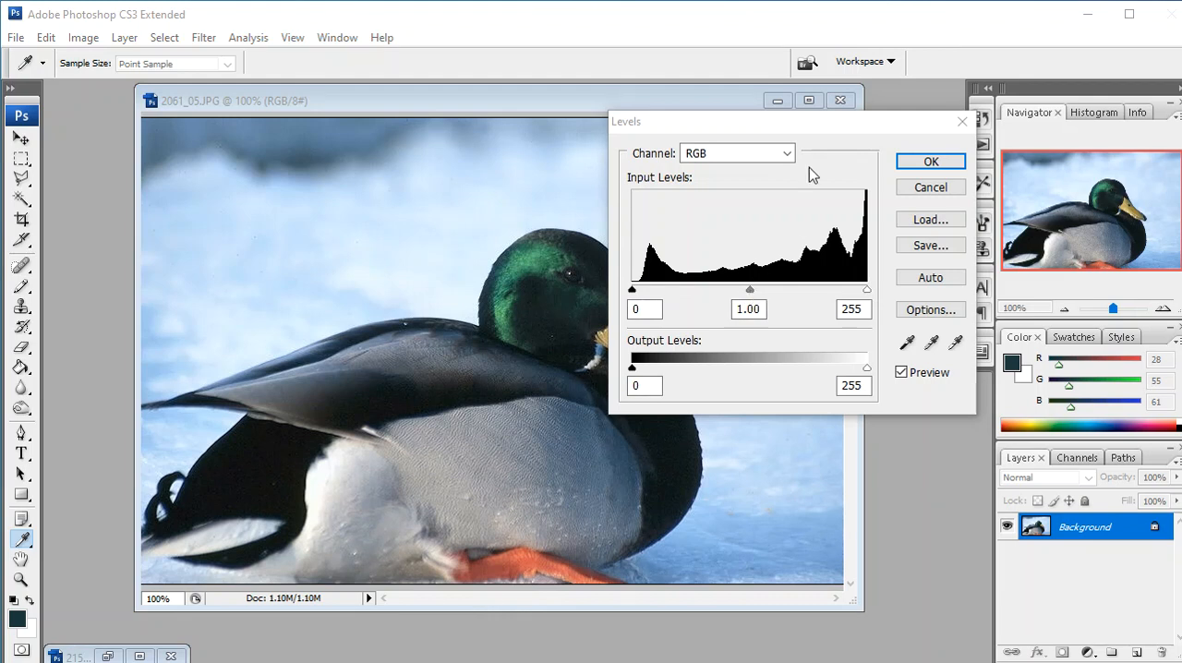
{"action": "left_click_drag", "start_coordinate": [834, 126], "coordinate": [1087, 135]}
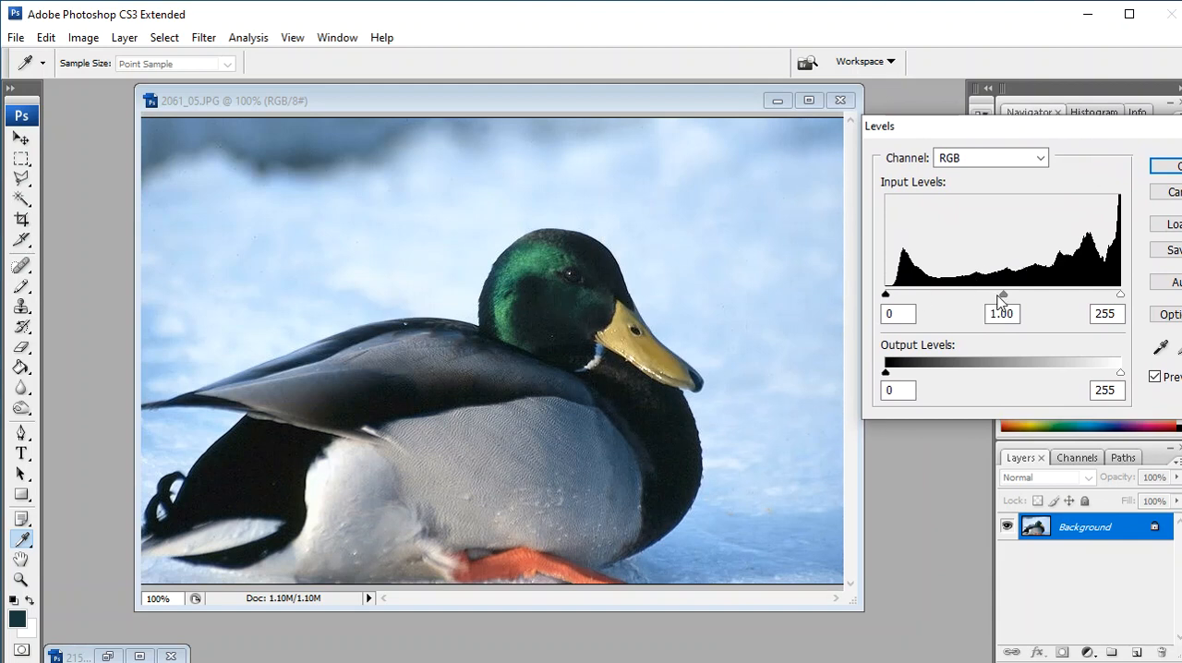
{"action": "left_click_drag", "start_coordinate": [1003, 295], "coordinate": [1078, 301]}
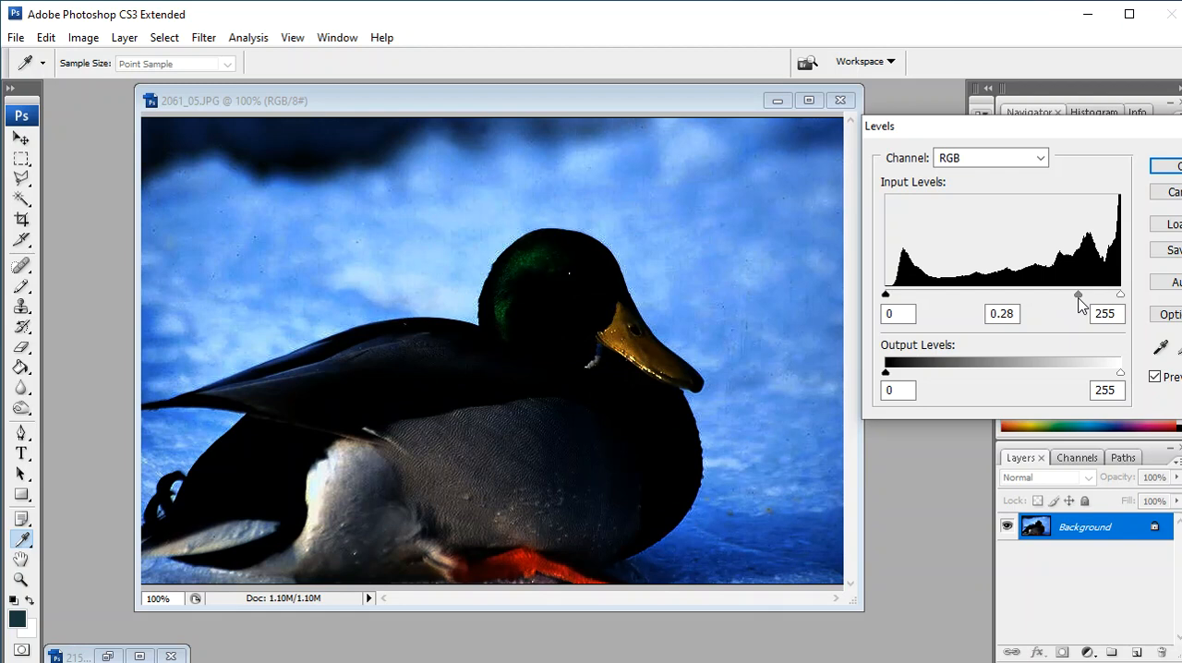
{"action": "left_click_drag", "start_coordinate": [1080, 301], "coordinate": [1012, 300]}
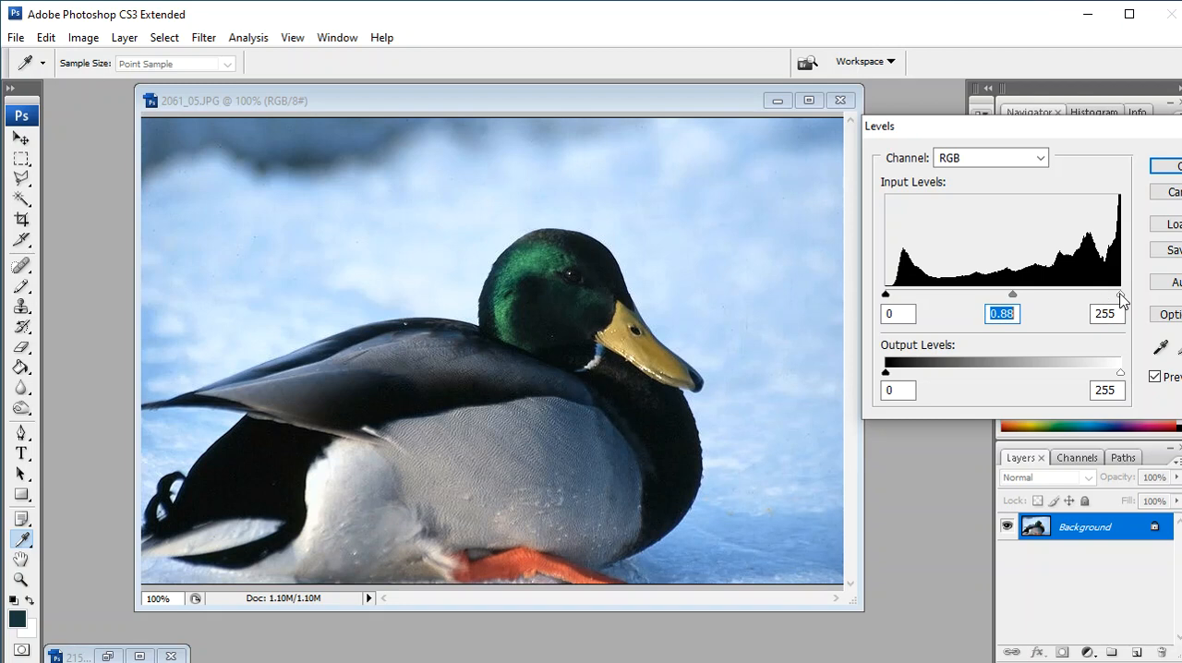
{"action": "mouse_move", "coordinate": [1120, 295]}
{"action": "left_mouse_down"}
{"action": "mouse_move", "coordinate": [1047, 298]}
{"action": "mouse_move", "coordinate": [1115, 306]}
{"action": "mouse_move", "coordinate": [1044, 304]}
{"action": "mouse_move", "coordinate": [1105, 306]}
{"action": "mouse_move", "coordinate": [954, 306]}
{"action": "mouse_move", "coordinate": [1126, 309]}
{"action": "mouse_move", "coordinate": [1118, 295]}
{"action": "left_mouse_up"}
{"action": "mouse_move", "coordinate": [1016, 298]}
{"action": "left_mouse_down"}
{"action": "mouse_move", "coordinate": [975, 297]}
{"action": "mouse_move", "coordinate": [1008, 301]}
{"action": "left_mouse_up"}
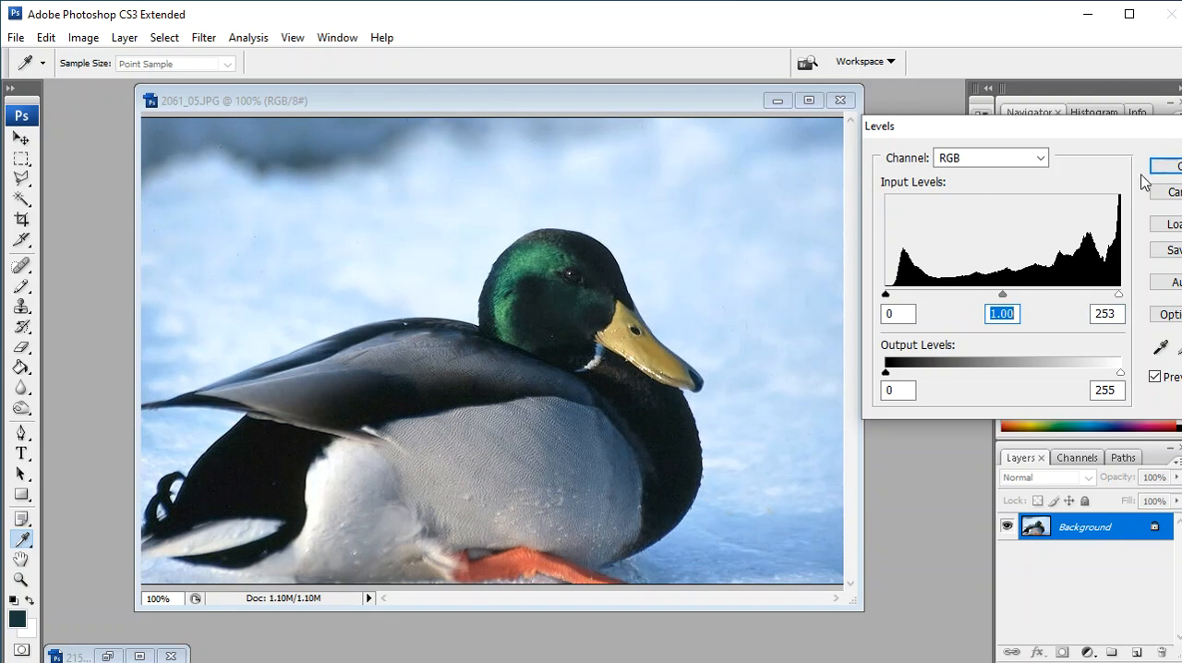
{"action": "left_click_drag", "start_coordinate": [1130, 137], "coordinate": [952, 126]}
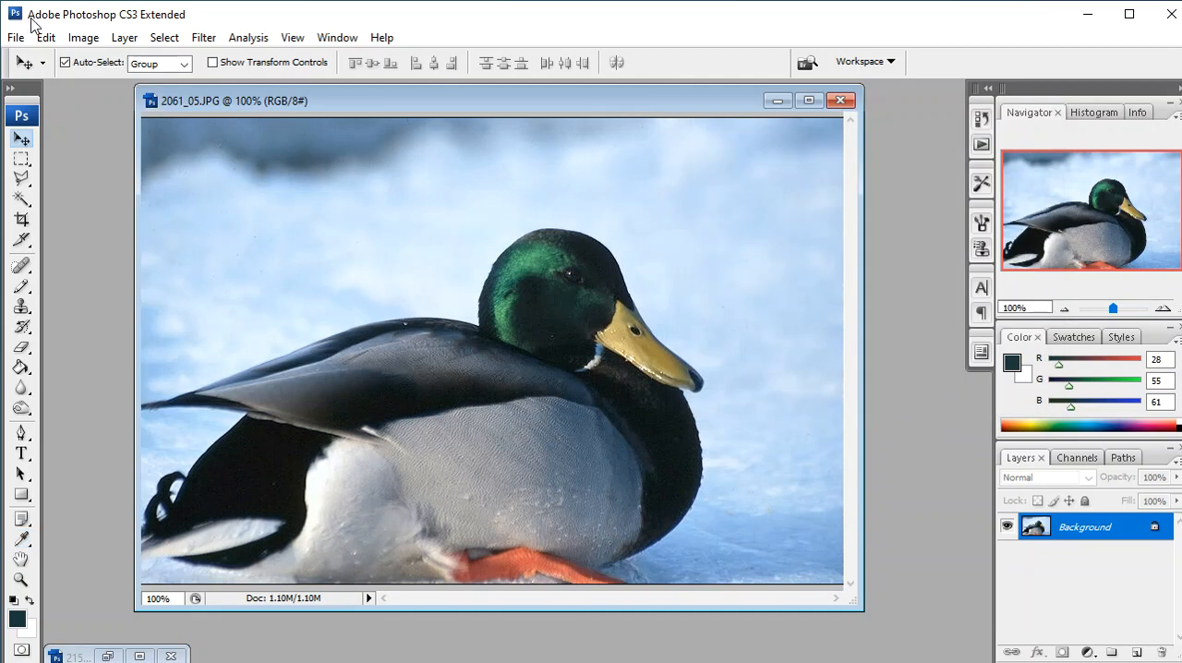
{"action": "left_click", "coordinate": [92, 40]}
{"action": "mouse_move", "coordinate": [117, 88]}
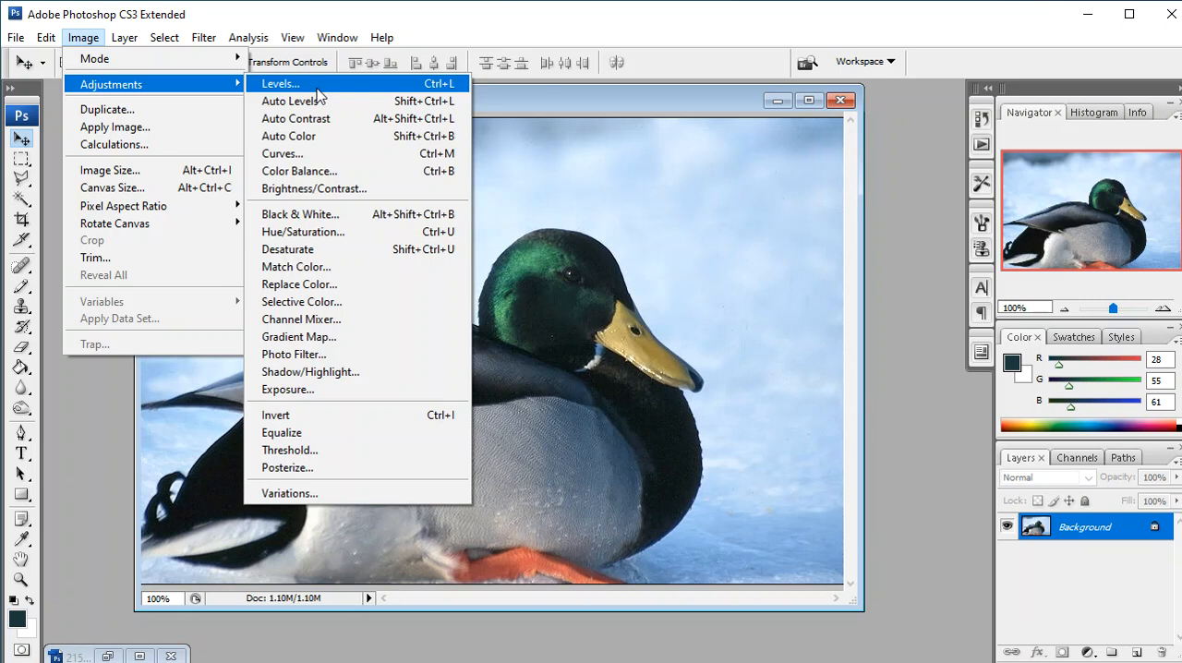
{"action": "left_click", "coordinate": [619, 99]}
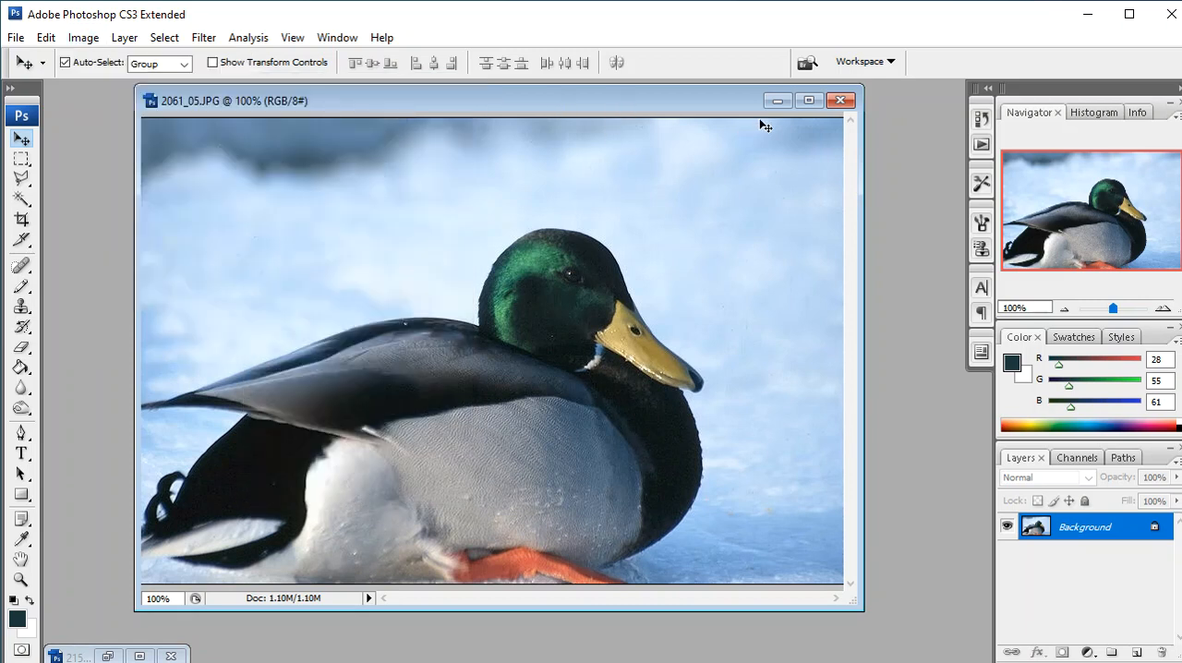
- Maximize the duck photo's window with the image fitted to it, and apply Auto Levels
{"action": "left_click", "coordinate": [810, 100]}
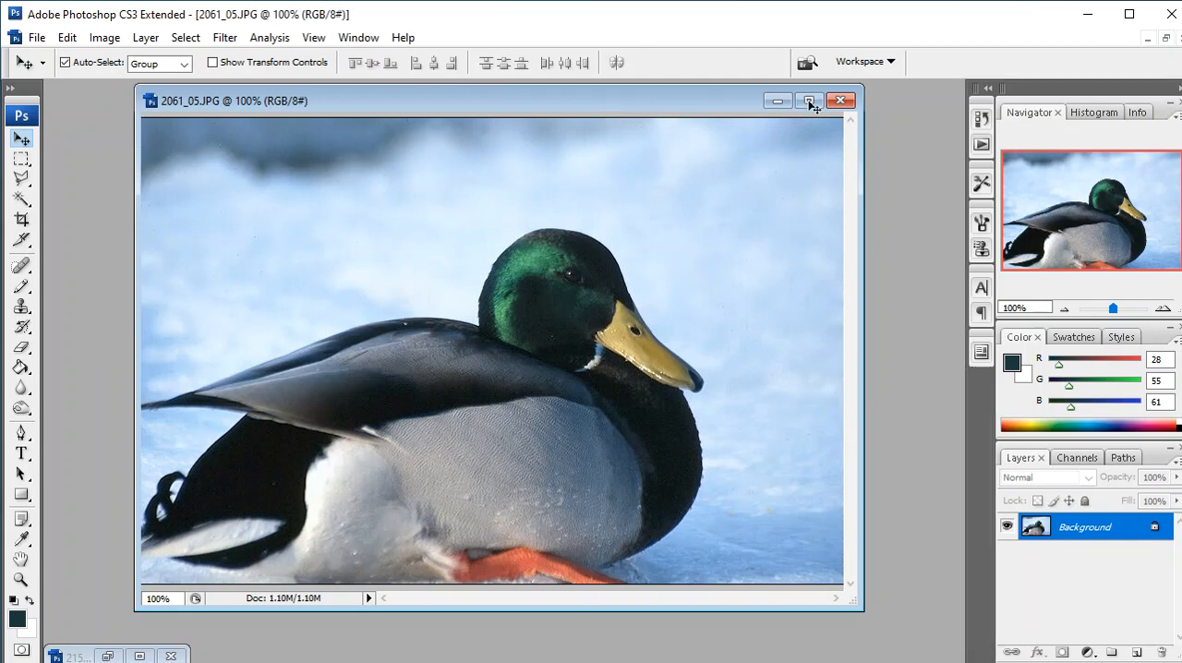
{"action": "key", "text": "ctrl+0"}
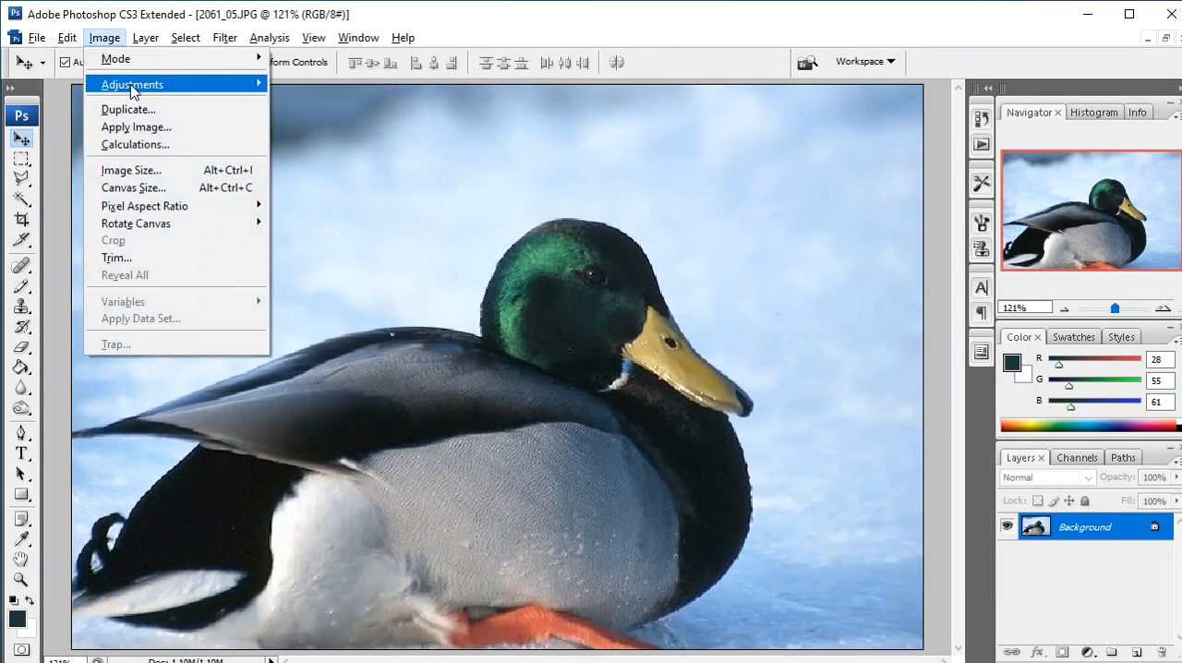
{"action": "mouse_move", "coordinate": [129, 86]}
{"action": "left_click", "coordinate": [315, 103]}
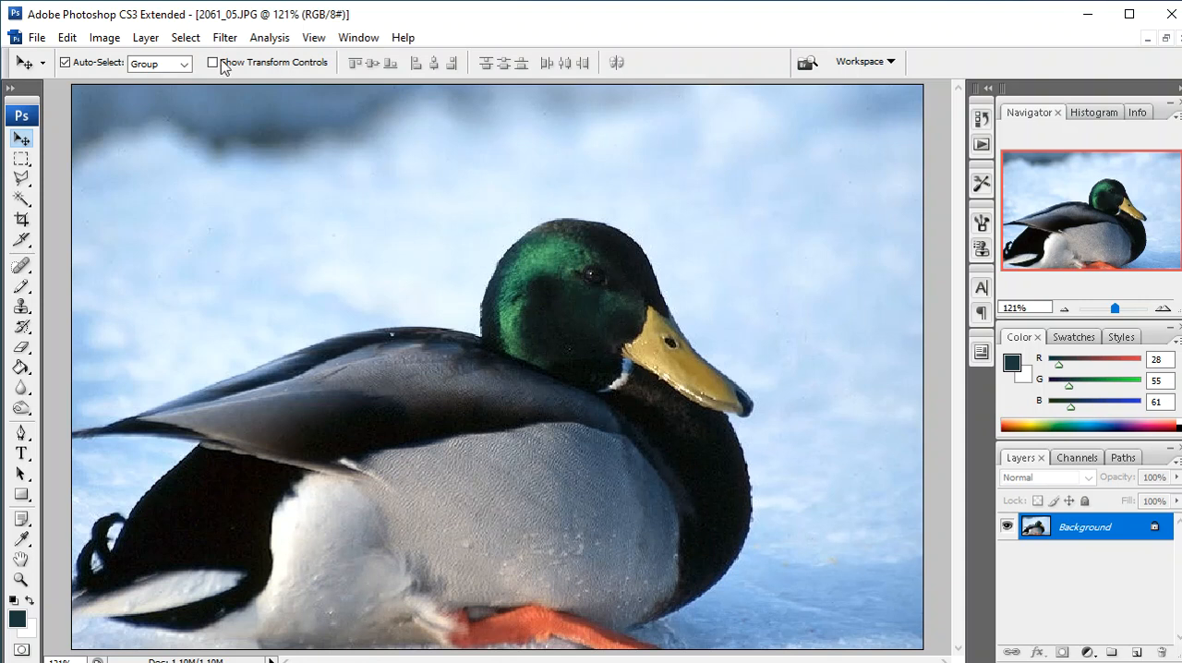
{"action": "left_click", "coordinate": [95, 39]}
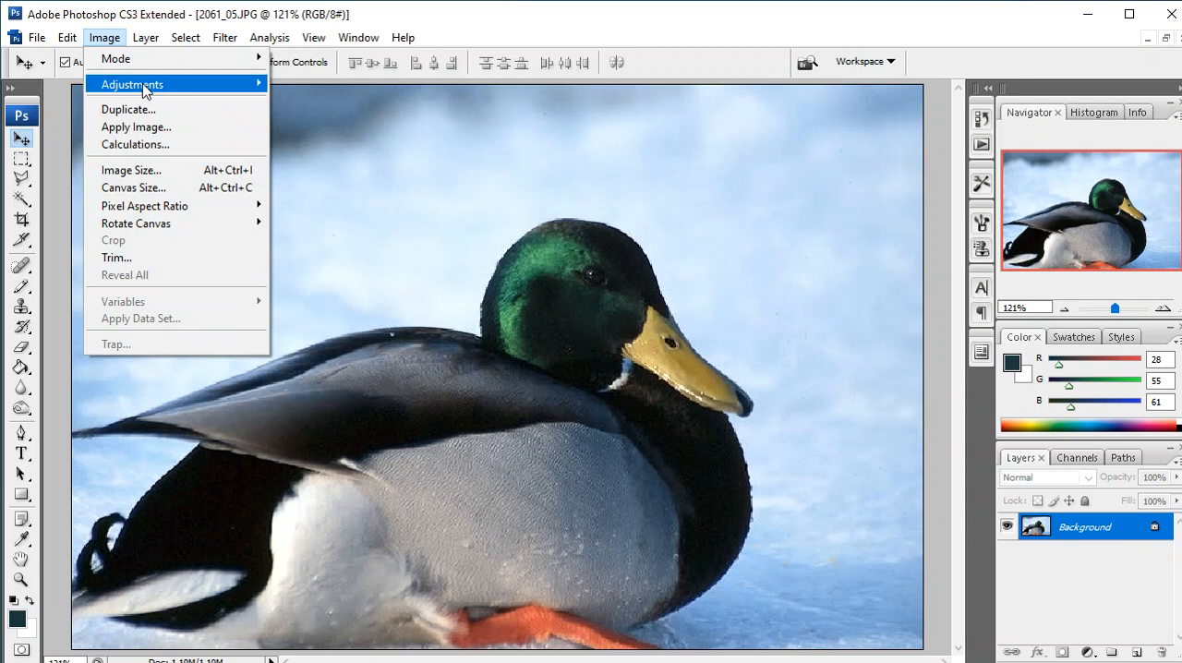
{"action": "mouse_move", "coordinate": [166, 84]}
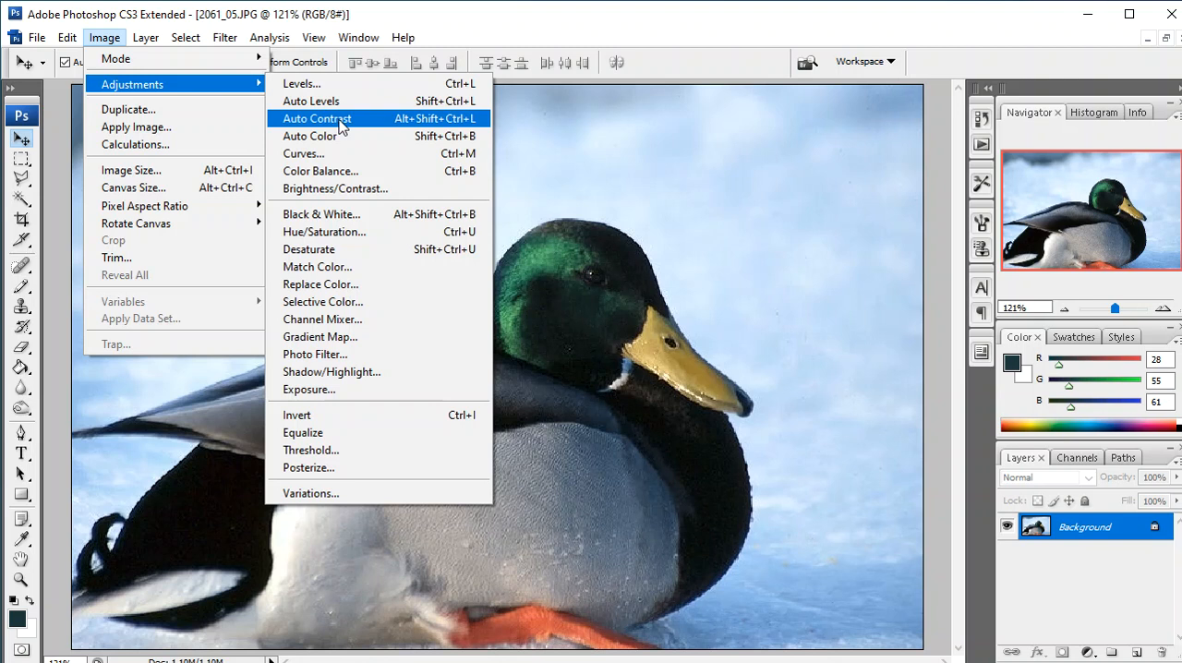
{"action": "left_click", "coordinate": [647, 122]}
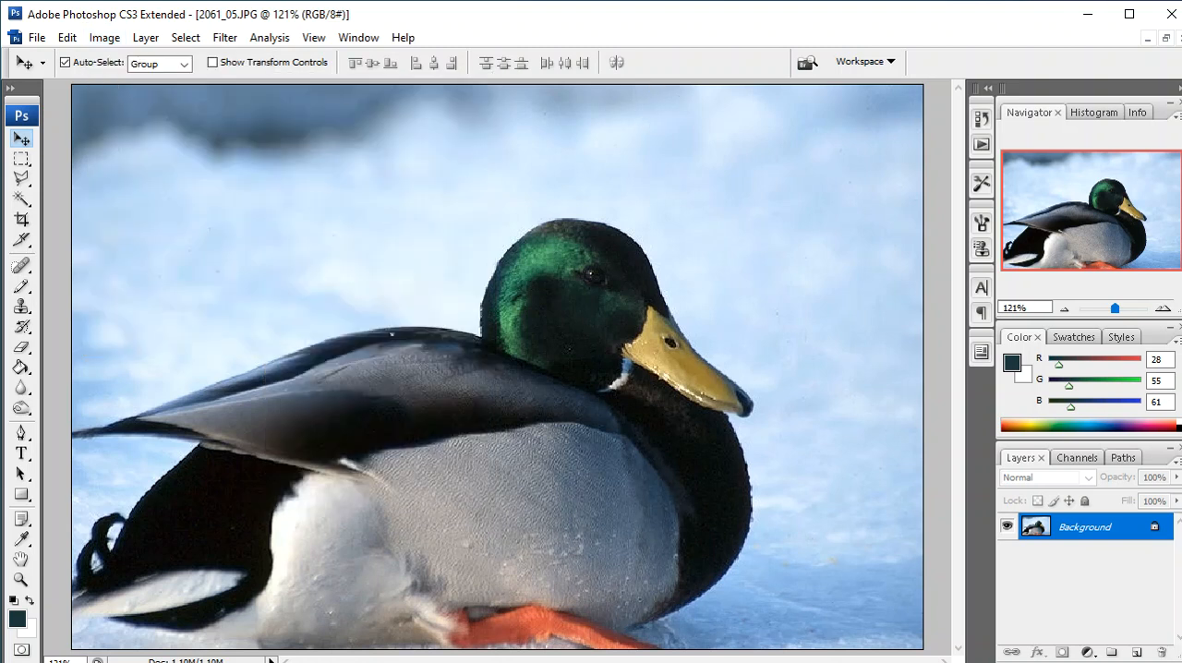
- Apply Auto Contrast to the duck photo
{"action": "left_click", "coordinate": [98, 37]}
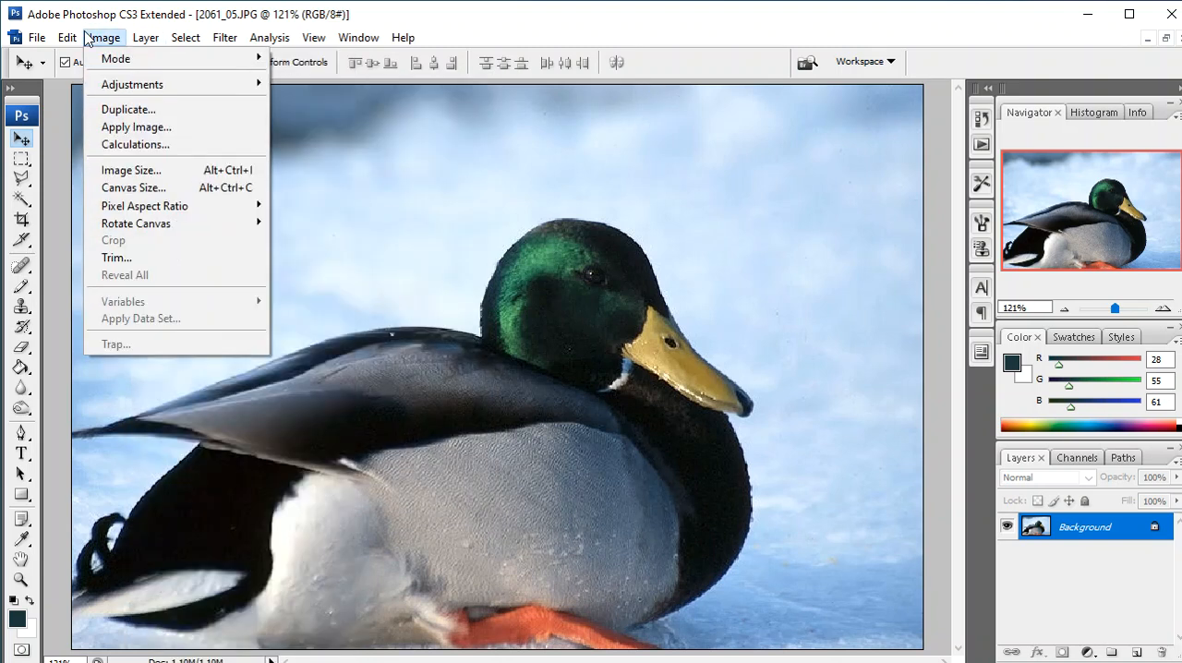
{"action": "mouse_move", "coordinate": [143, 87]}
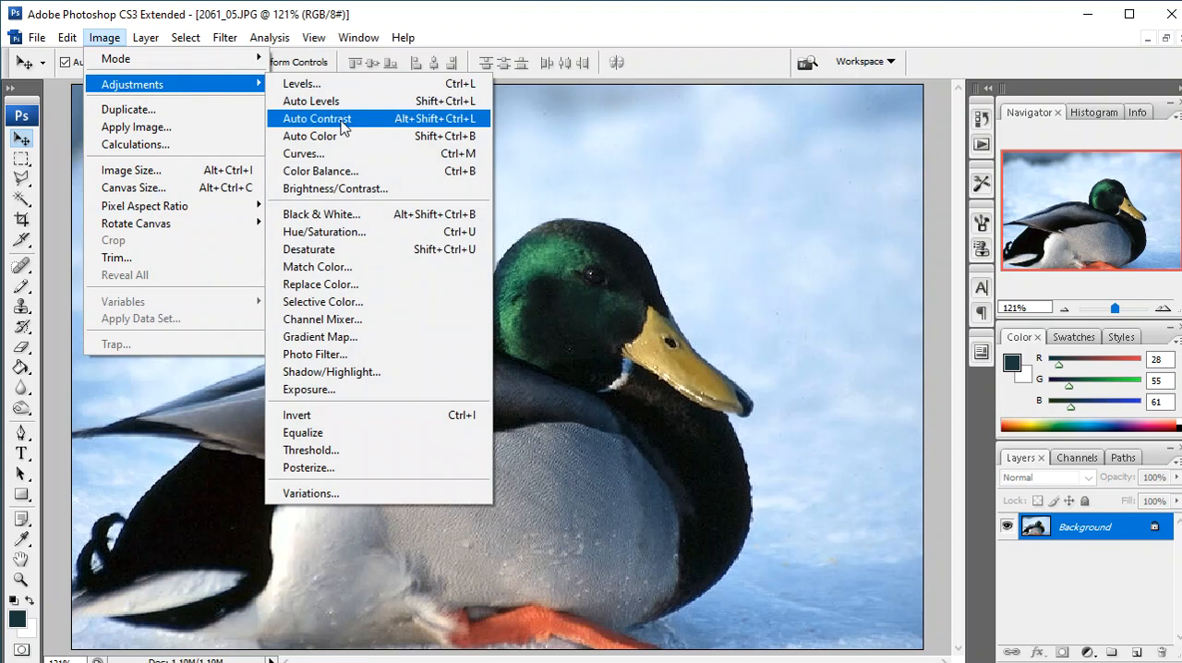
{"action": "left_click", "coordinate": [341, 127]}
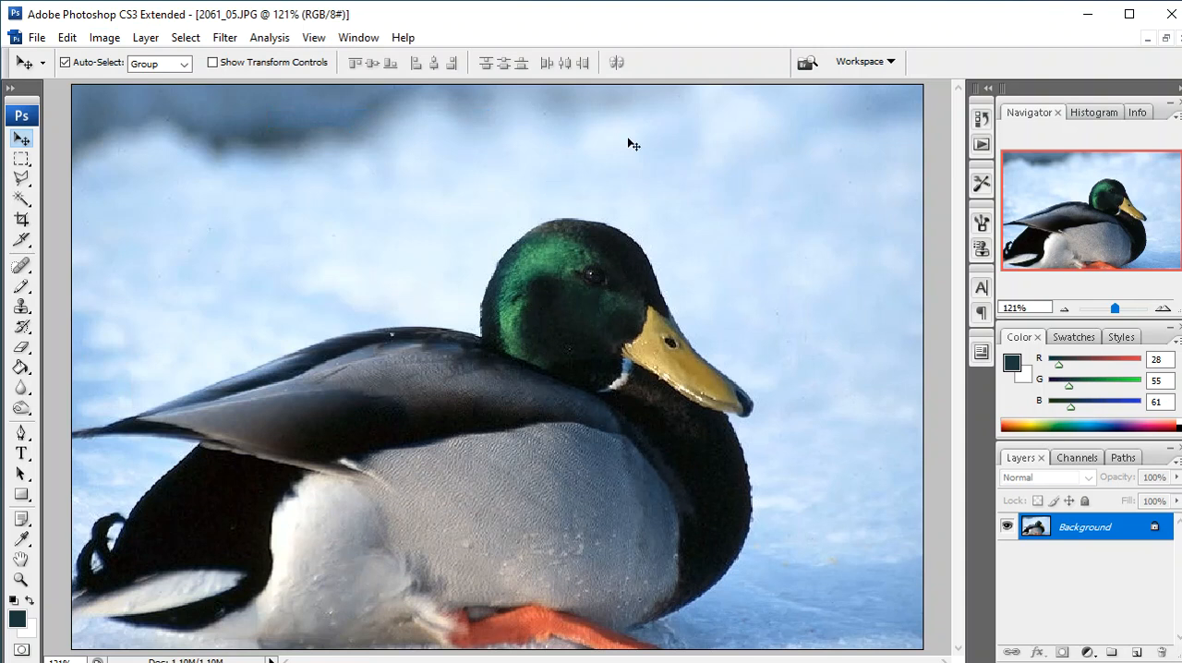
{"action": "scroll", "coordinate": [623, 142], "scroll_direction": "down", "scroll_amount": 6}
{"action": "scroll", "coordinate": [622, 139], "scroll_direction": "up", "scroll_amount": 5}
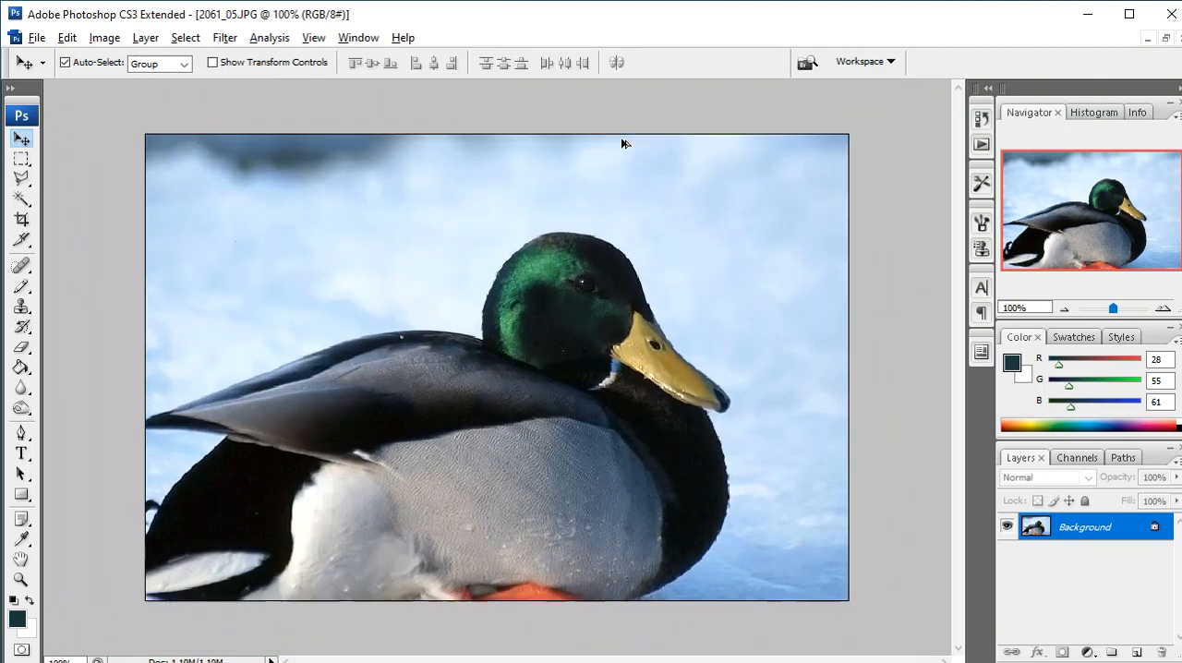
{"action": "scroll", "coordinate": [622, 143], "scroll_direction": "down", "scroll_amount": 2}
{"action": "scroll", "coordinate": [623, 145], "scroll_direction": "up", "scroll_amount": 2}
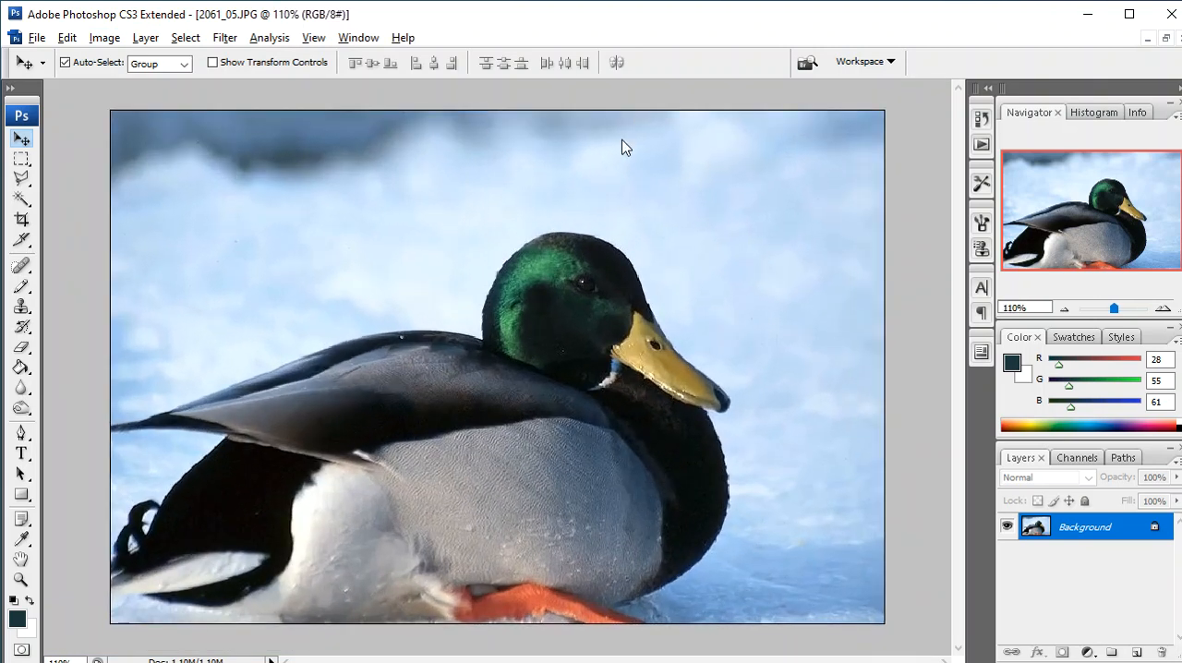